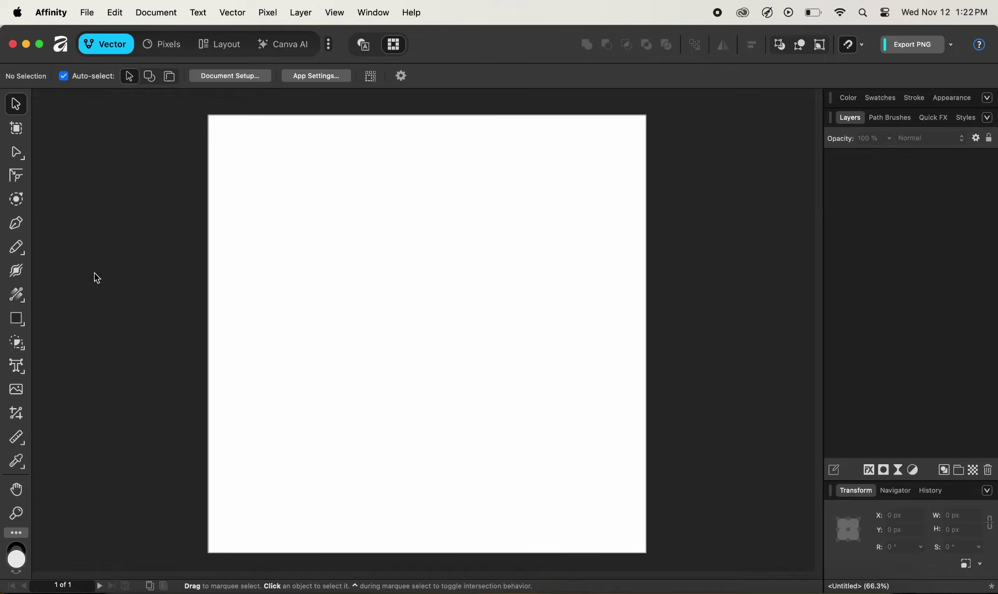
Activate the Pencil tool and examine its stroke width, cap, join and alignment options
click(17, 248)
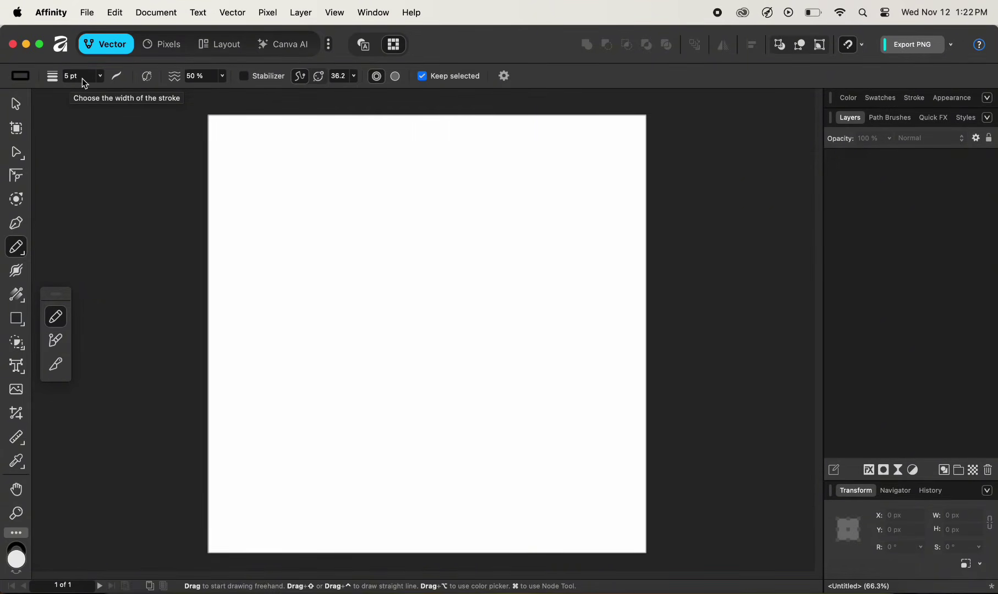
click(116, 80)
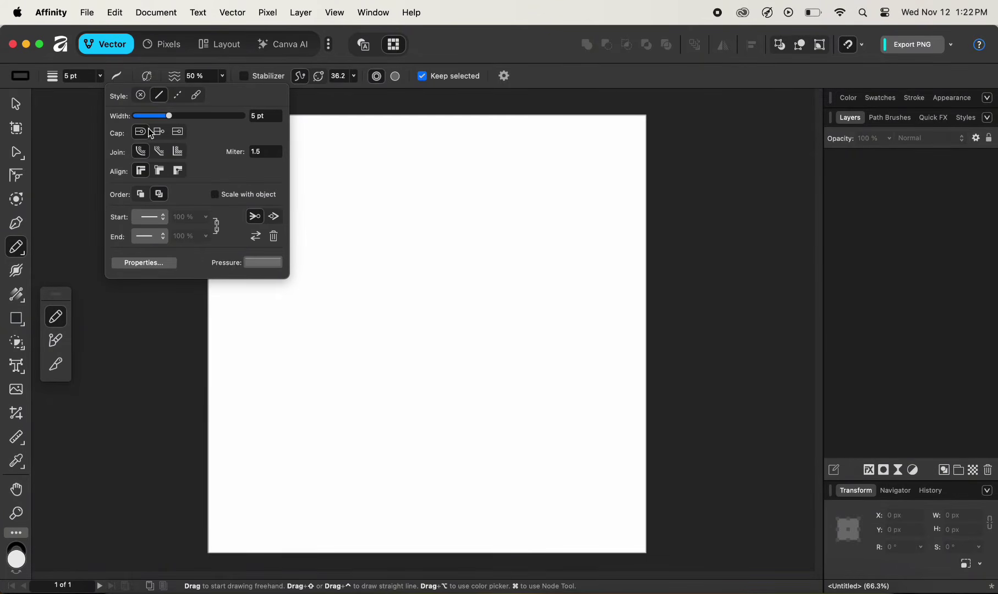
click(118, 78)
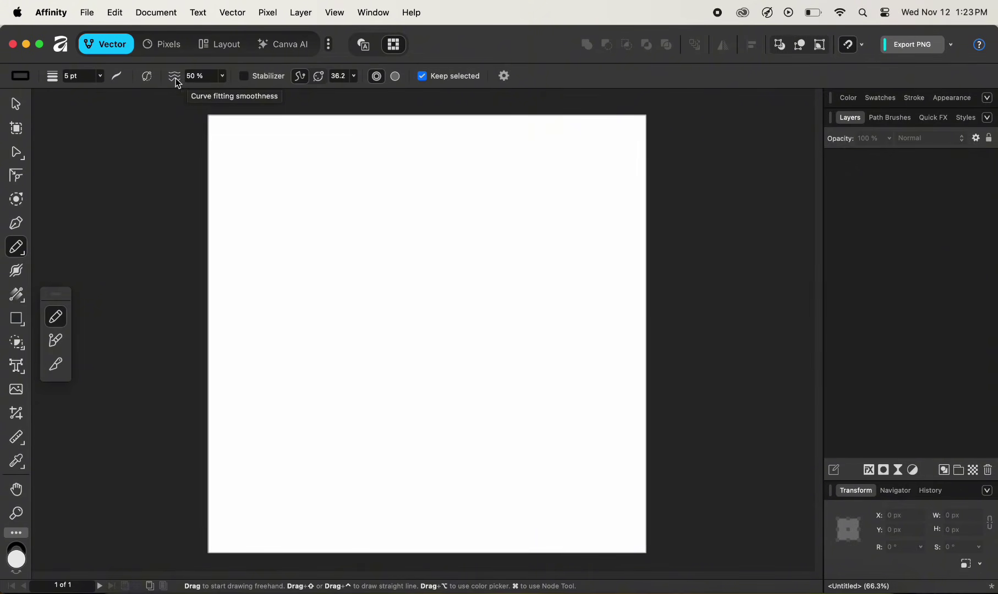
Try a wavy freehand pencil curve with curve-fitting smoothness at 100%, and undo the curve
drag(176, 79, 244, 90)
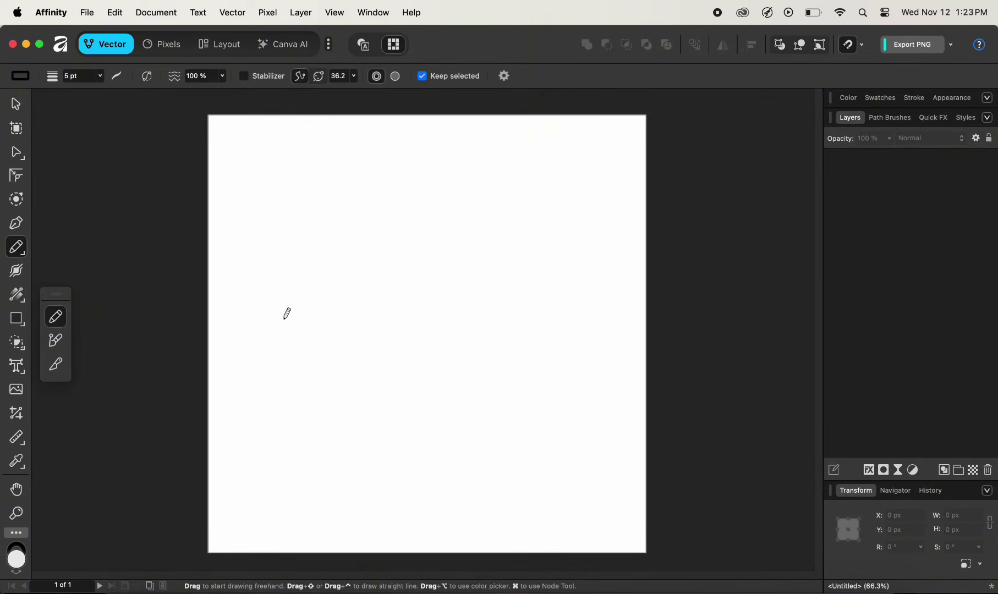
mouse_move(284, 319)
mouse_down()
mouse_move(301, 295)
mouse_move(340, 277)
mouse_move(393, 282)
mouse_move(504, 343)
mouse_move(589, 302)
mouse_up()
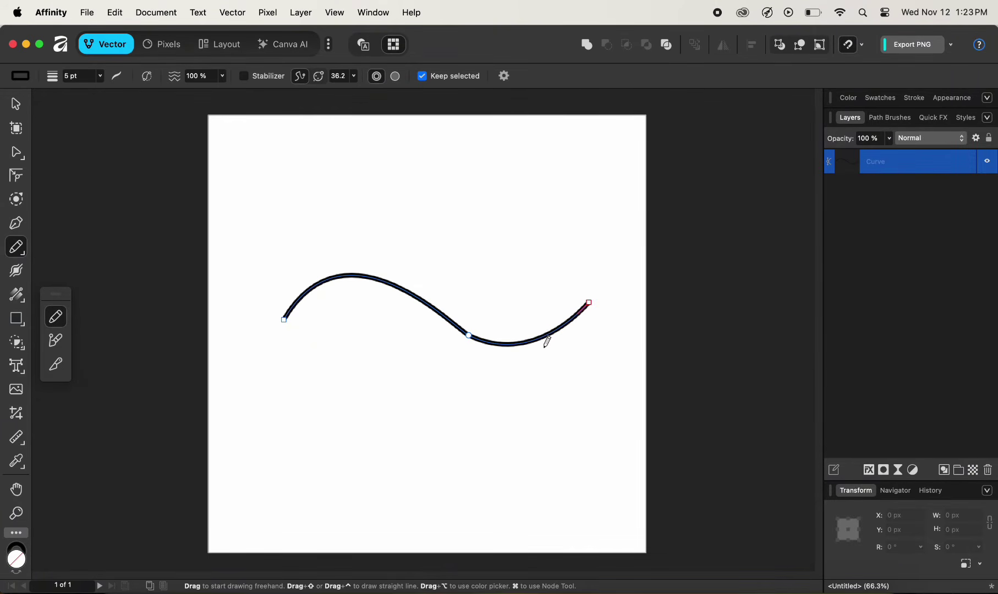
key(super+z)
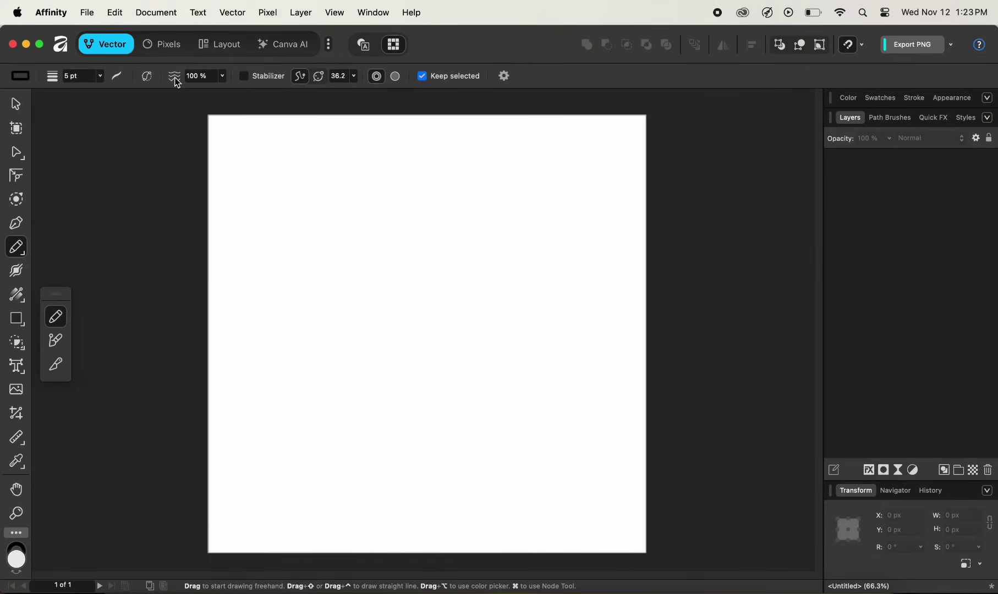
Try a wavy freehand pencil curve with curve-fitting smoothness at 0%, and undo the curve
drag(173, 77, 107, 94)
mouse_move(276, 318)
mouse_down()
mouse_move(356, 273)
mouse_move(563, 281)
mouse_move(572, 253)
mouse_up()
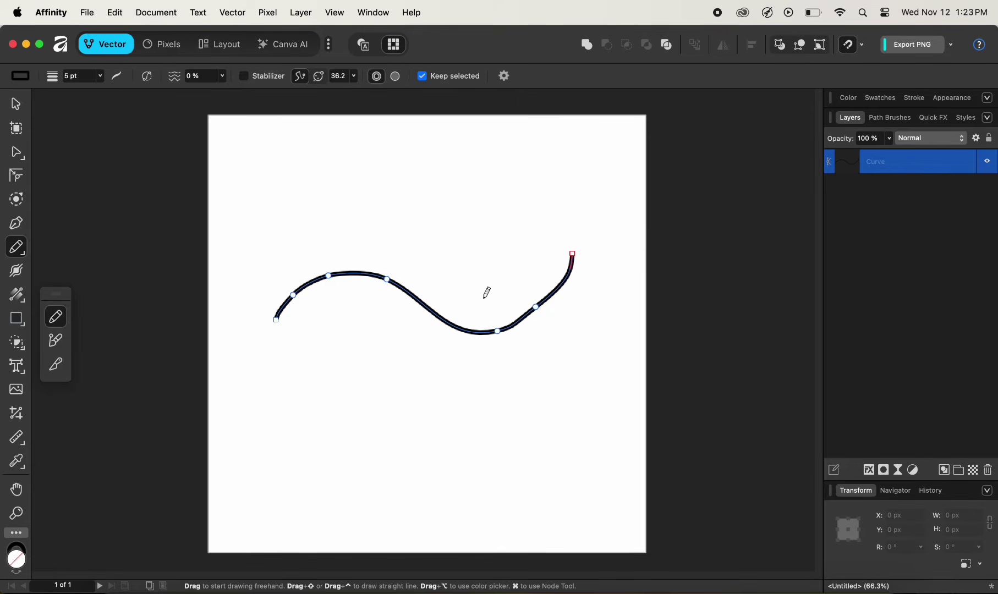
key(super+z)
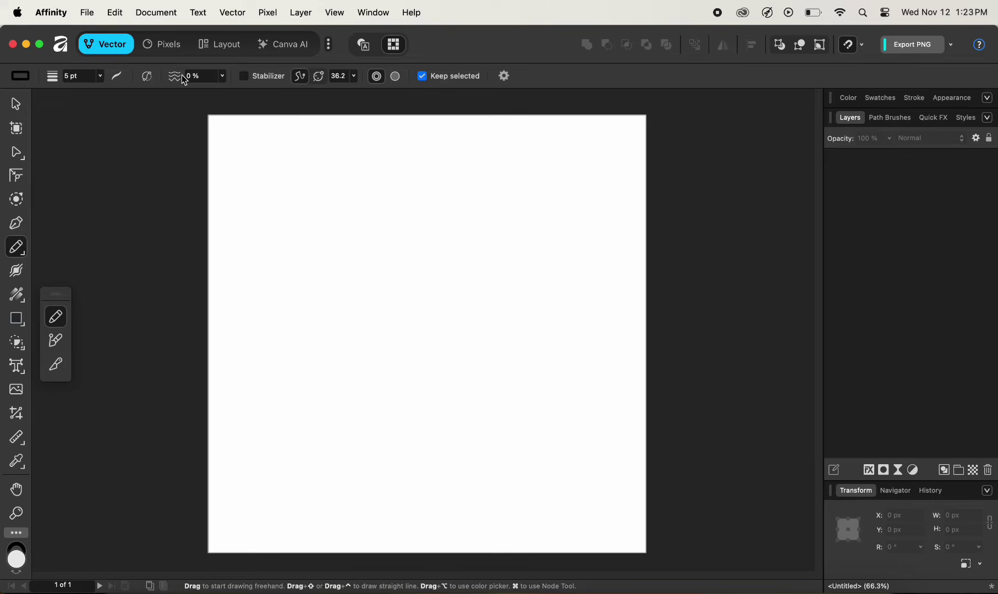
Set smoothness to 100%, enable the Stabilizer, and draw a long winding freehand curve across the page
drag(176, 77, 260, 80)
click(262, 78)
mouse_move(257, 293)
mouse_down()
mouse_move(291, 261)
mouse_move(334, 258)
mouse_move(394, 317)
mouse_move(427, 325)
mouse_move(465, 304)
mouse_move(507, 236)
mouse_move(565, 247)
mouse_move(575, 280)
mouse_move(562, 318)
mouse_move(581, 365)
mouse_move(567, 376)
mouse_move(494, 385)
mouse_move(482, 401)
mouse_move(484, 431)
mouse_move(468, 446)
mouse_move(384, 438)
mouse_up()
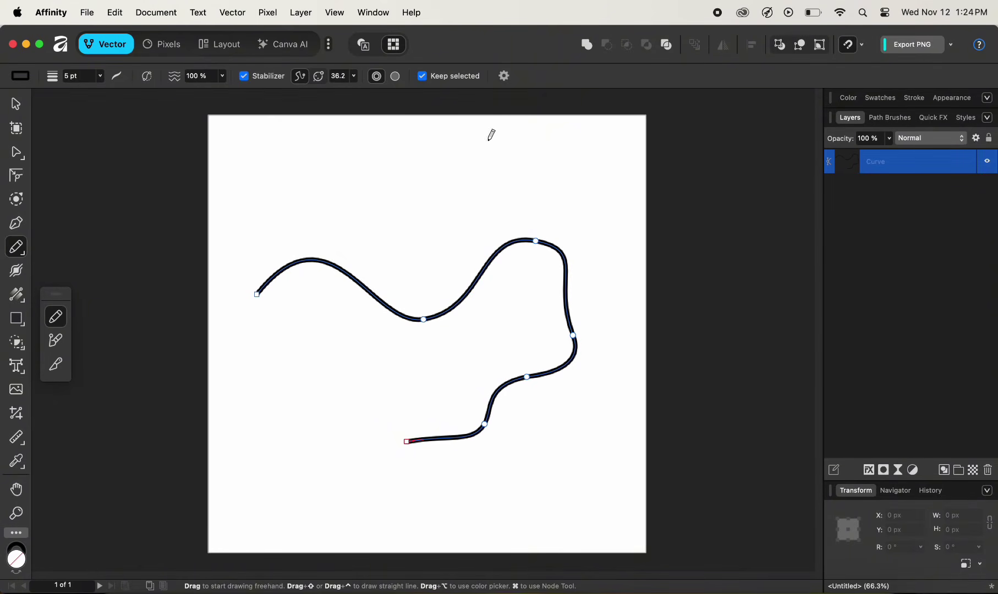
Set the Pencil's auto close to Near and draw a small closed teardrop shape below the winding curve's start
click(505, 75)
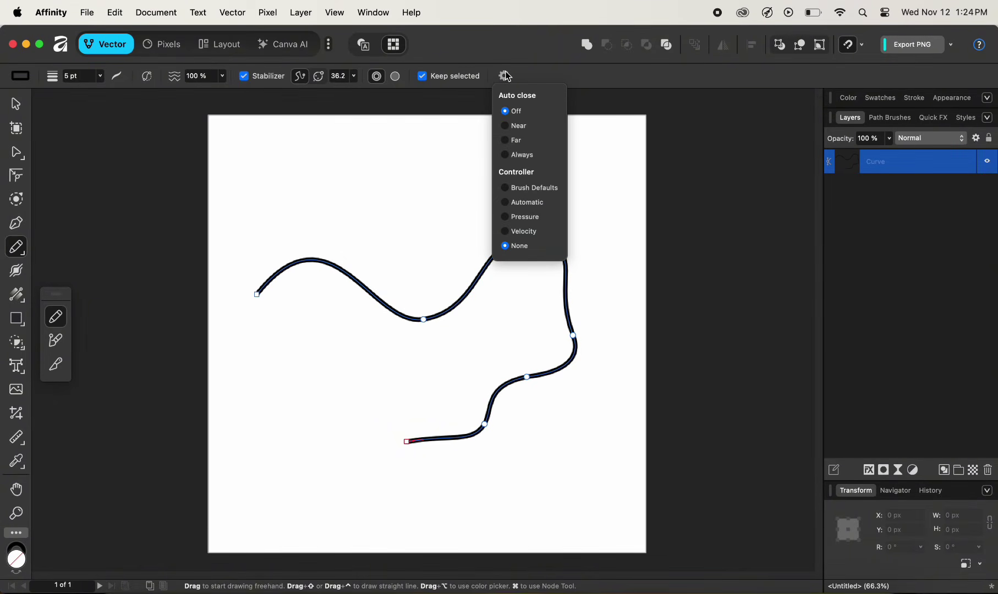
click(516, 131)
click(520, 74)
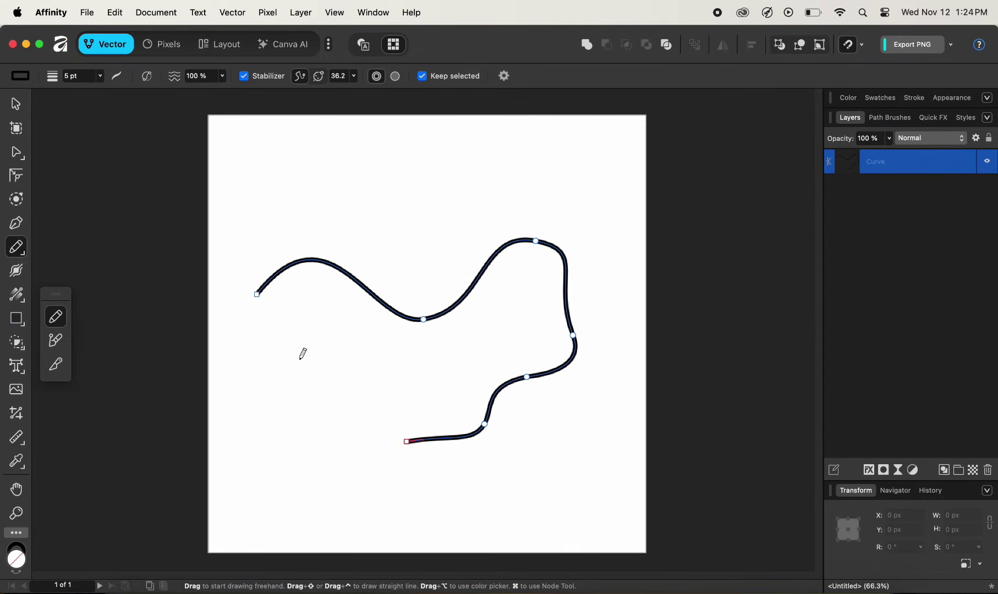
mouse_move(285, 370)
mouse_down()
mouse_move(315, 337)
mouse_move(341, 339)
mouse_move(360, 363)
mouse_move(358, 396)
mouse_move(348, 409)
mouse_move(296, 410)
mouse_move(263, 447)
mouse_move(248, 441)
mouse_move(249, 413)
mouse_move(280, 394)
mouse_move(291, 349)
mouse_up()
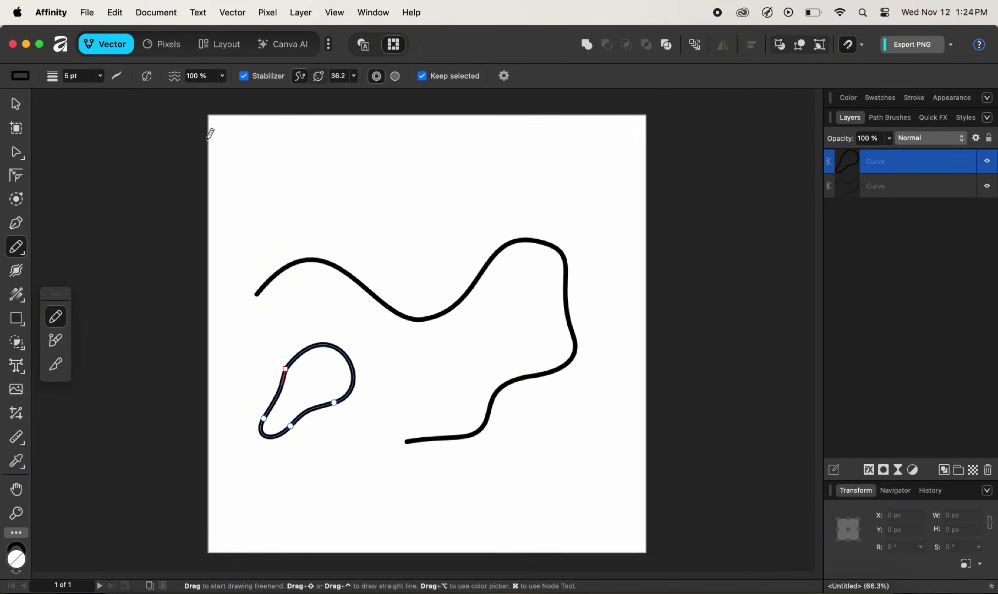
Turn on the Pencil's Sculpt mode and delete both freehand curves from the page
click(148, 82)
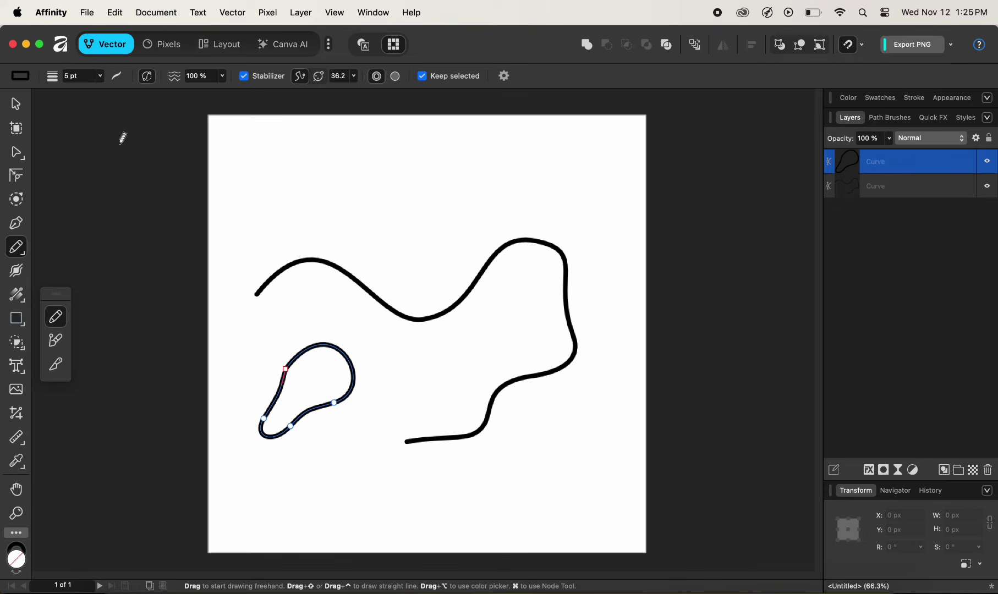
click(15, 104)
drag(197, 226, 611, 472)
key(Delete)
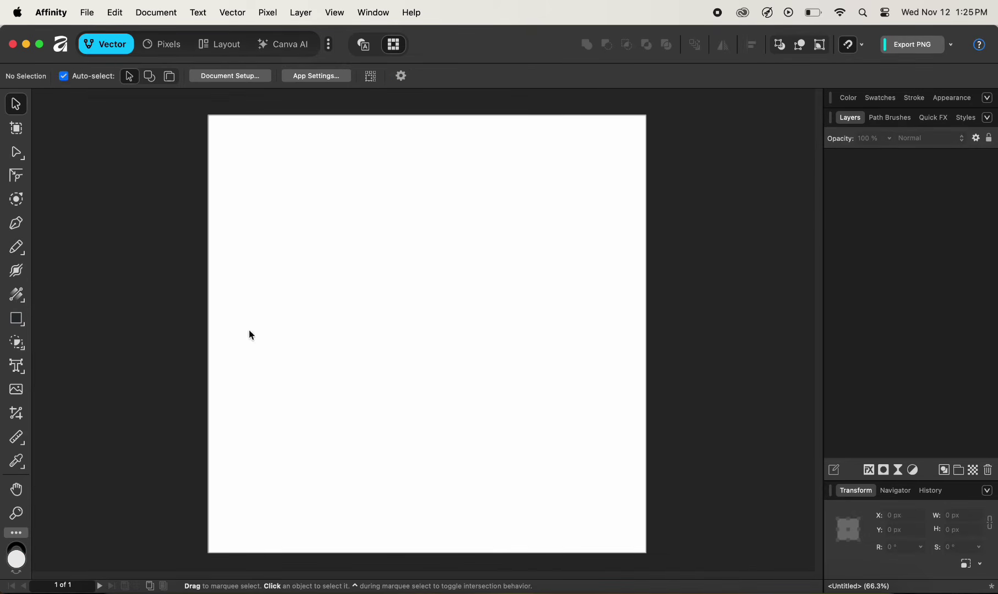
Draw a self-crossing looped freehand curve across the middle of the page with the Pencil tool
click(15, 251)
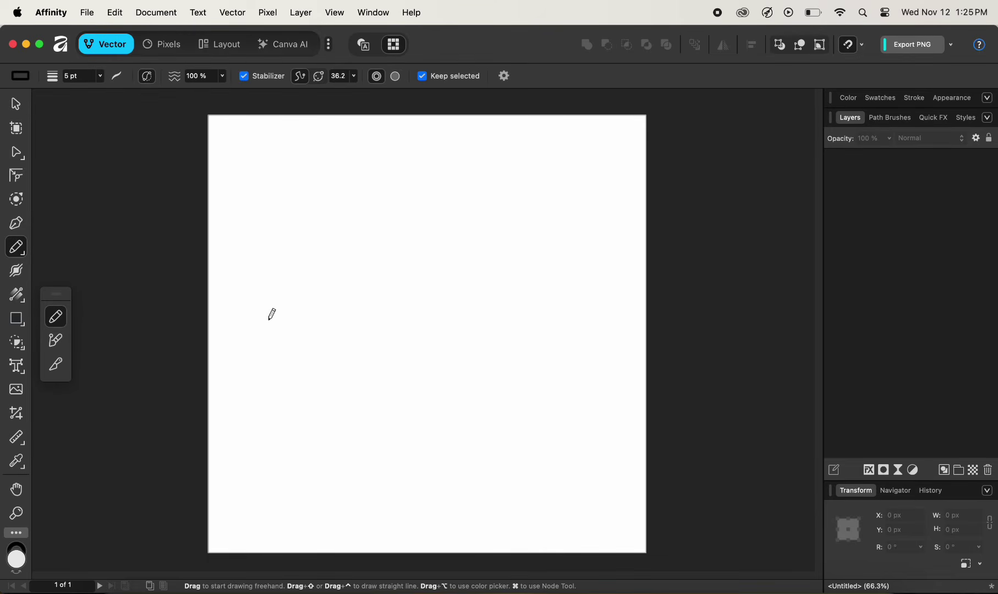
mouse_move(269, 319)
mouse_down()
mouse_move(295, 274)
mouse_move(343, 257)
mouse_move(384, 268)
mouse_move(429, 324)
mouse_move(513, 333)
mouse_move(546, 241)
mouse_move(490, 221)
mouse_move(468, 296)
mouse_move(427, 342)
mouse_move(296, 362)
mouse_move(292, 406)
mouse_up()
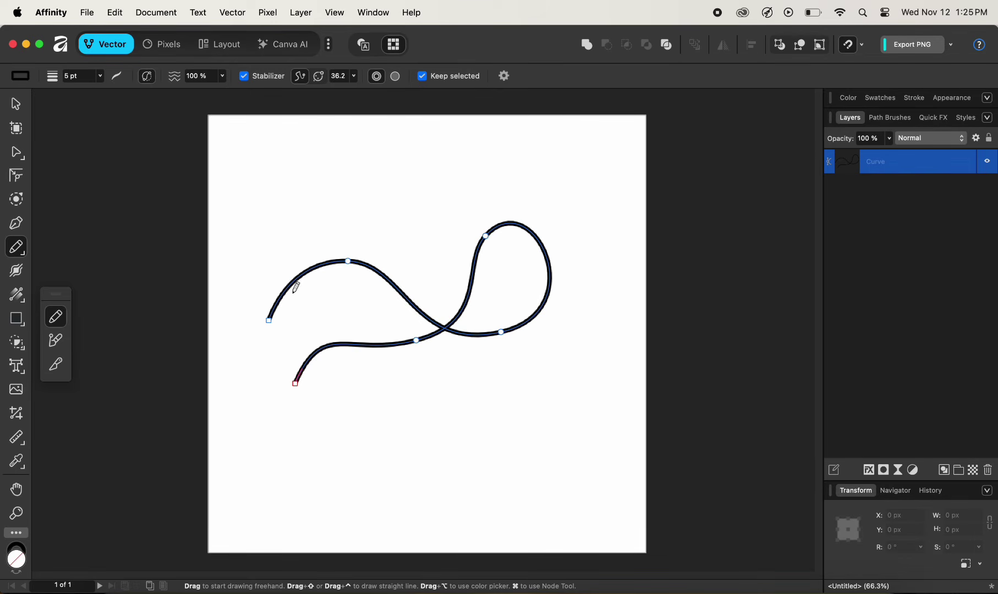
Try to reshape the curve's loop by sculpting a wider arc from its upper left to the crossing, and undo it
scroll(333, 281, up, 5)
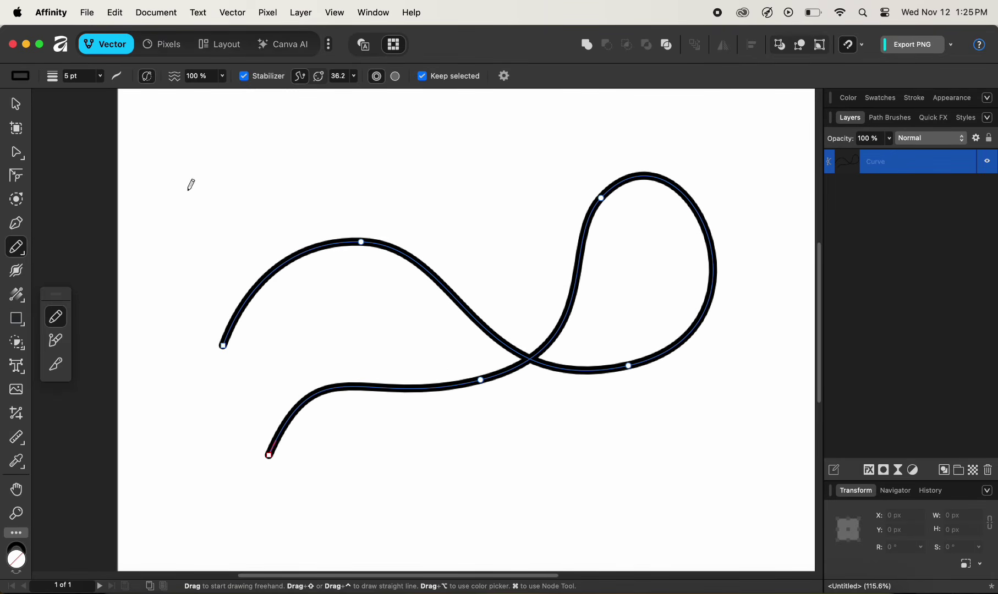
click(147, 78)
scroll(573, 301, right, 3)
scroll(646, 154, up, 5)
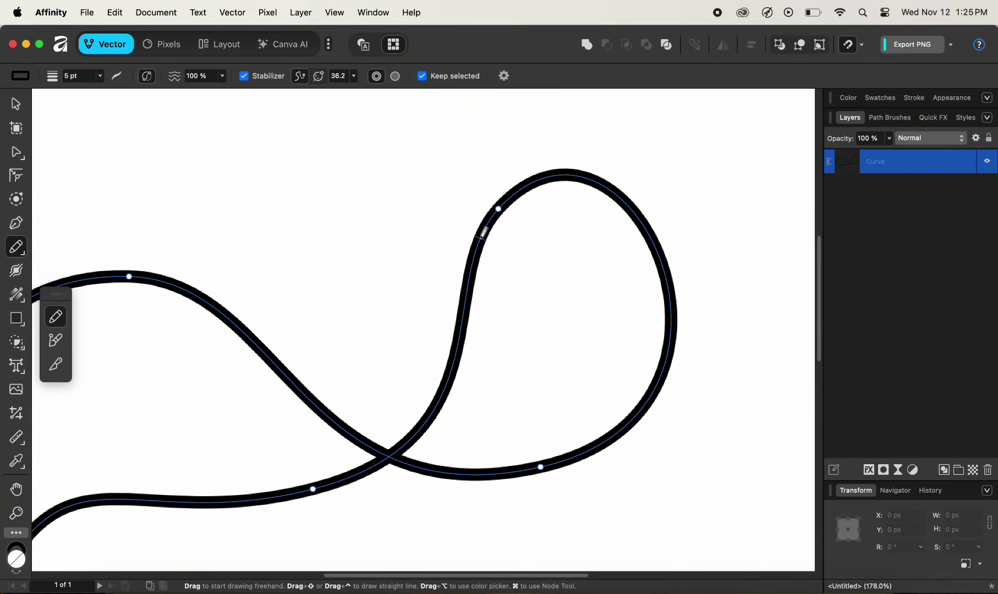
mouse_move(484, 232)
mouse_down()
mouse_move(518, 187)
mouse_move(562, 188)
mouse_move(657, 247)
mouse_move(712, 352)
mouse_move(695, 424)
mouse_move(652, 474)
mouse_move(540, 499)
mouse_move(480, 497)
mouse_move(374, 442)
mouse_up()
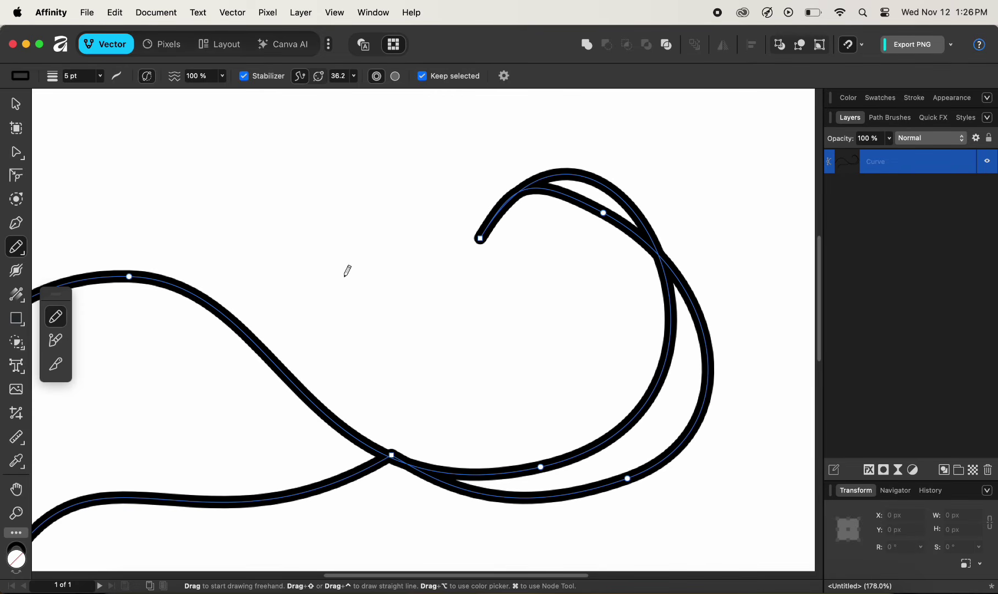
scroll(625, 274, down, 6)
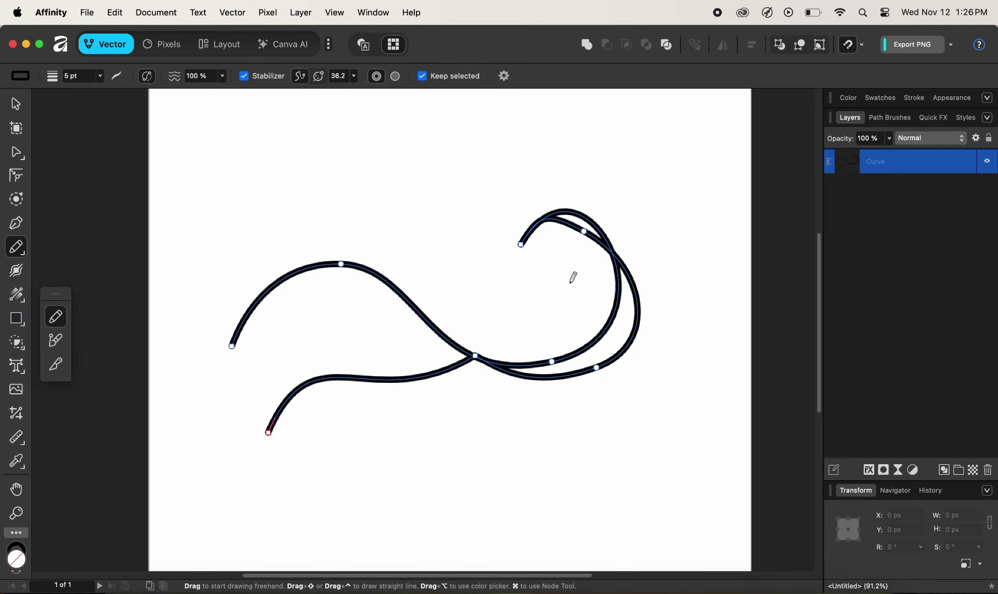
key(super)
key(super+z)
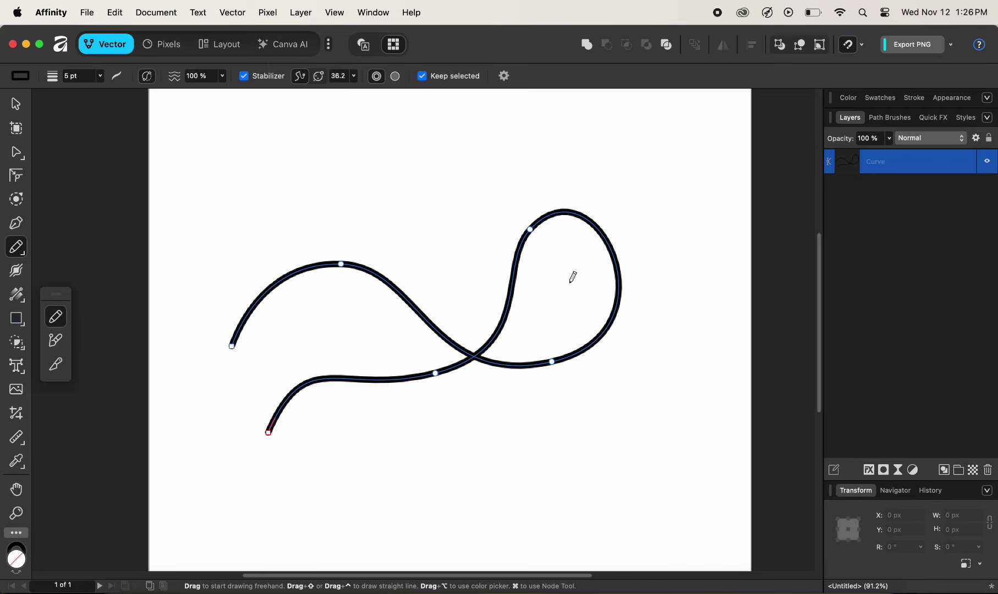
Sculpt a wider outer side for the loop by redrawing it from its upper left back to near the crossing
scroll(593, 179, up, 5)
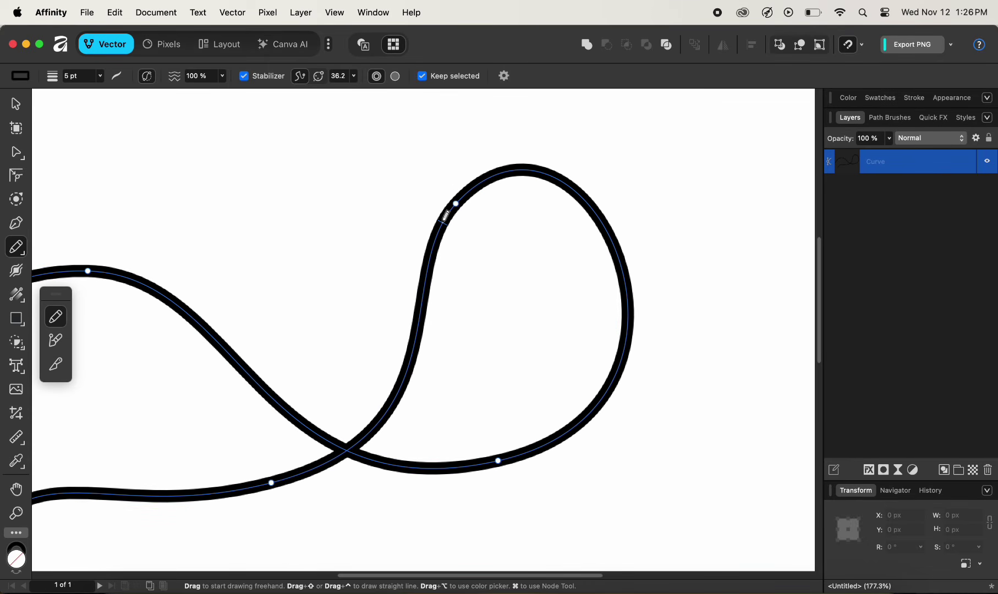
mouse_move(446, 218)
mouse_down()
mouse_move(477, 181)
mouse_move(528, 170)
mouse_move(605, 193)
mouse_move(657, 269)
mouse_move(672, 356)
mouse_move(663, 404)
mouse_move(629, 430)
mouse_move(540, 460)
mouse_move(382, 460)
mouse_up()
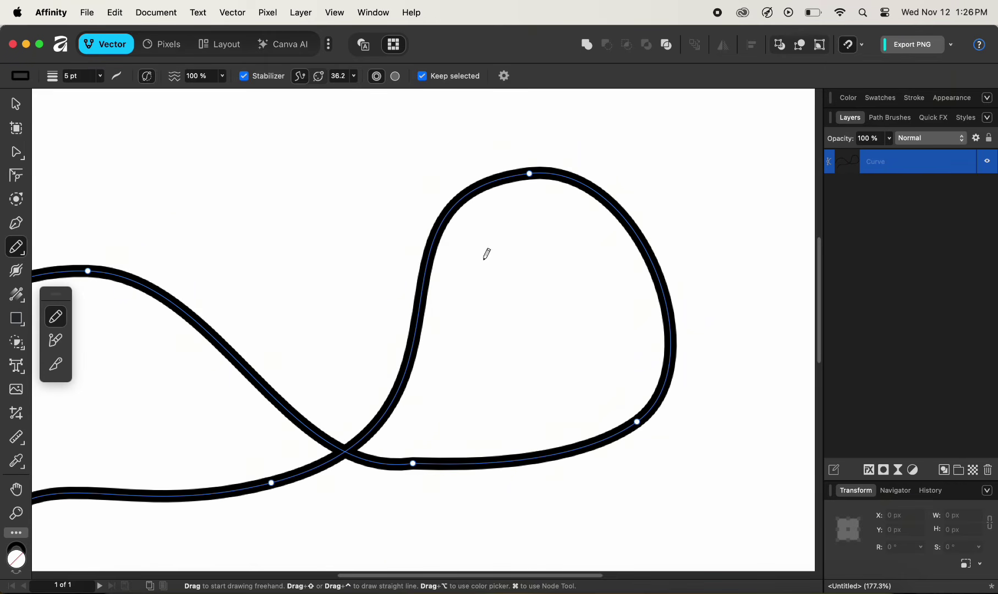
scroll(491, 248, down, 5)
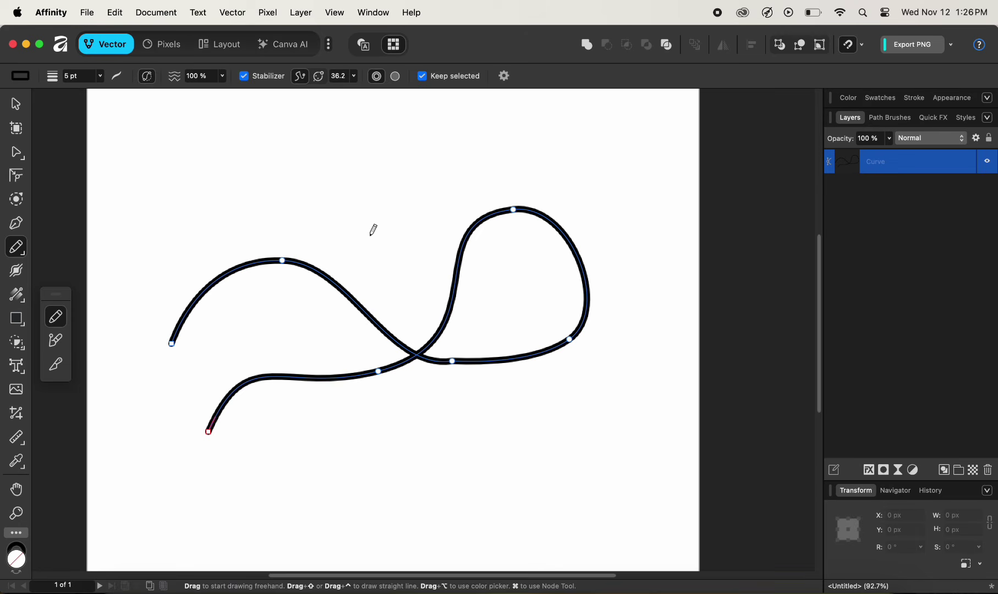
Smooth the looped curve repeatedly with the Node tool's Smooth Curve action
click(16, 152)
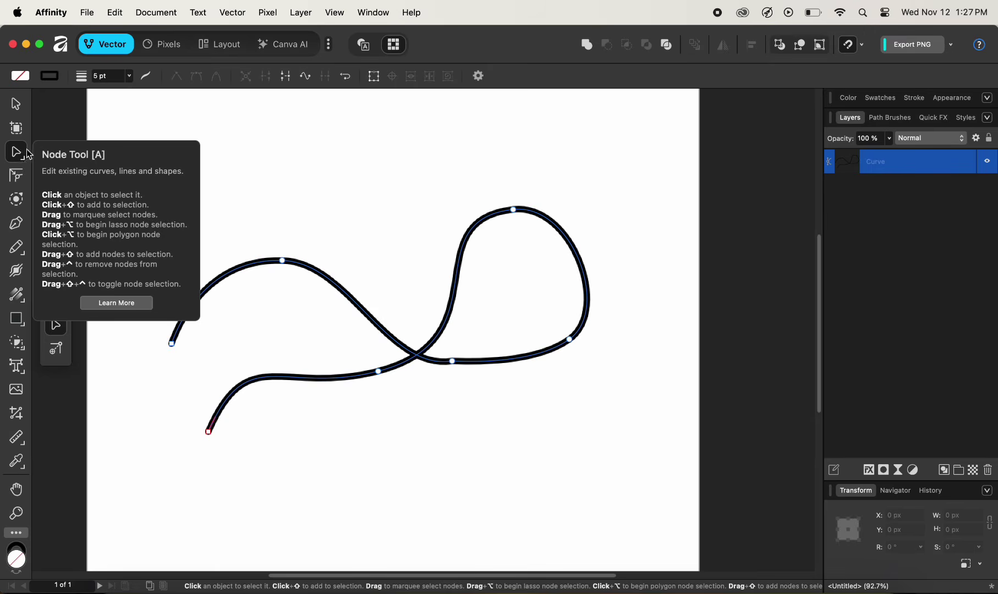
click(306, 77)
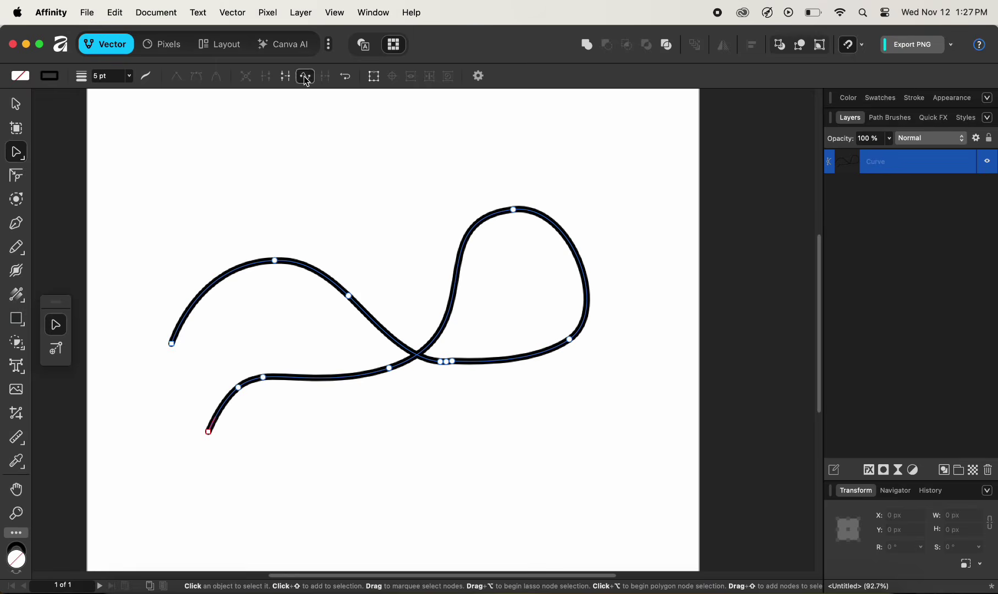
click(305, 77)
click(305, 78)
click(306, 77)
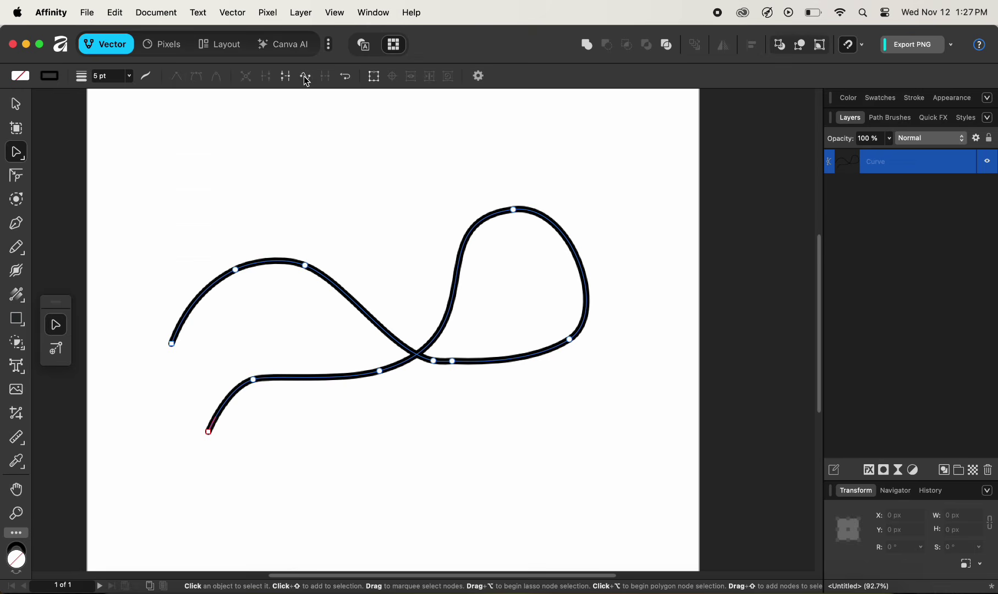
click(306, 77)
click(306, 77)
click(305, 77)
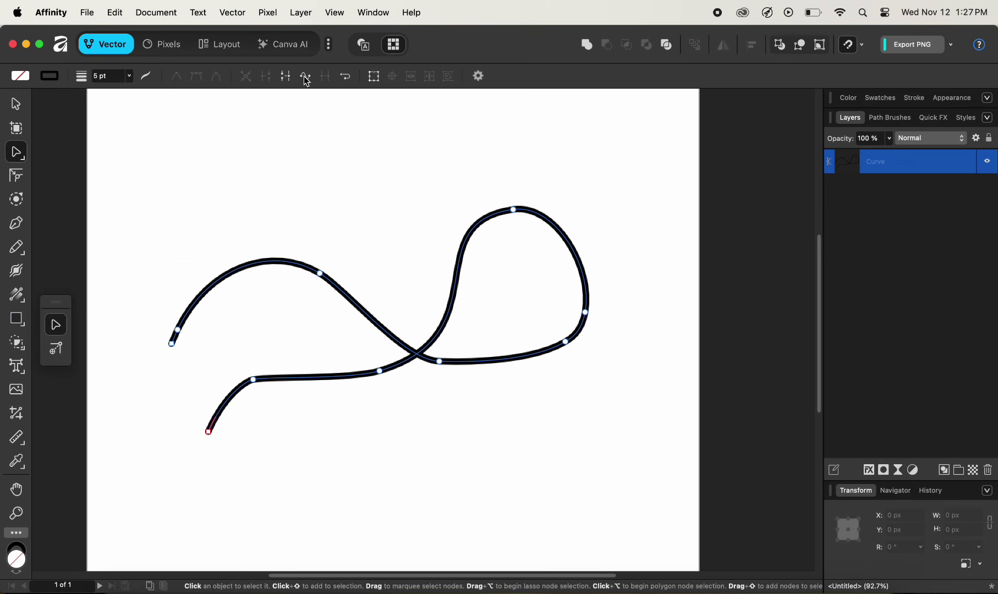
click(305, 77)
click(305, 77)
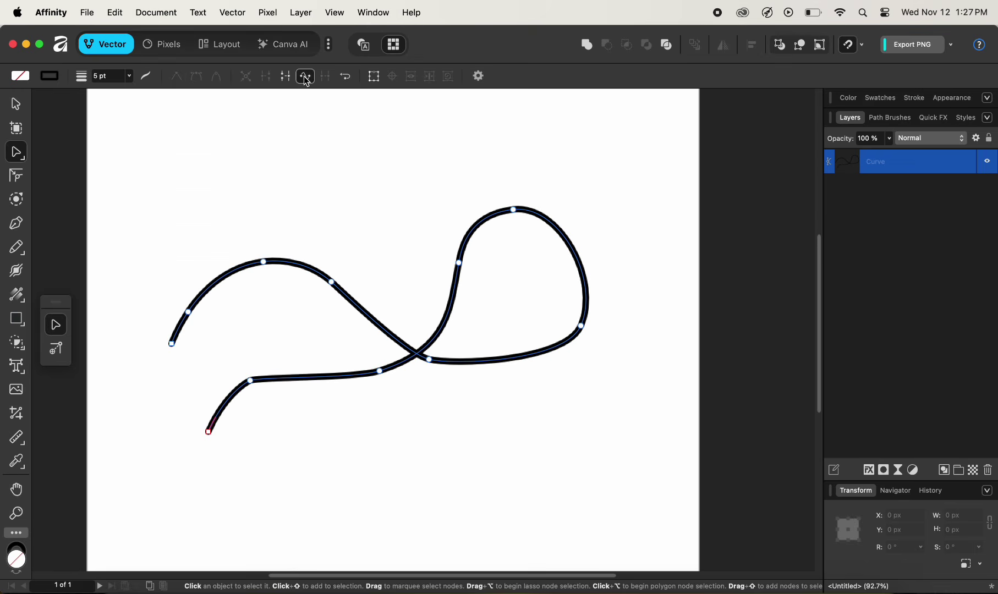